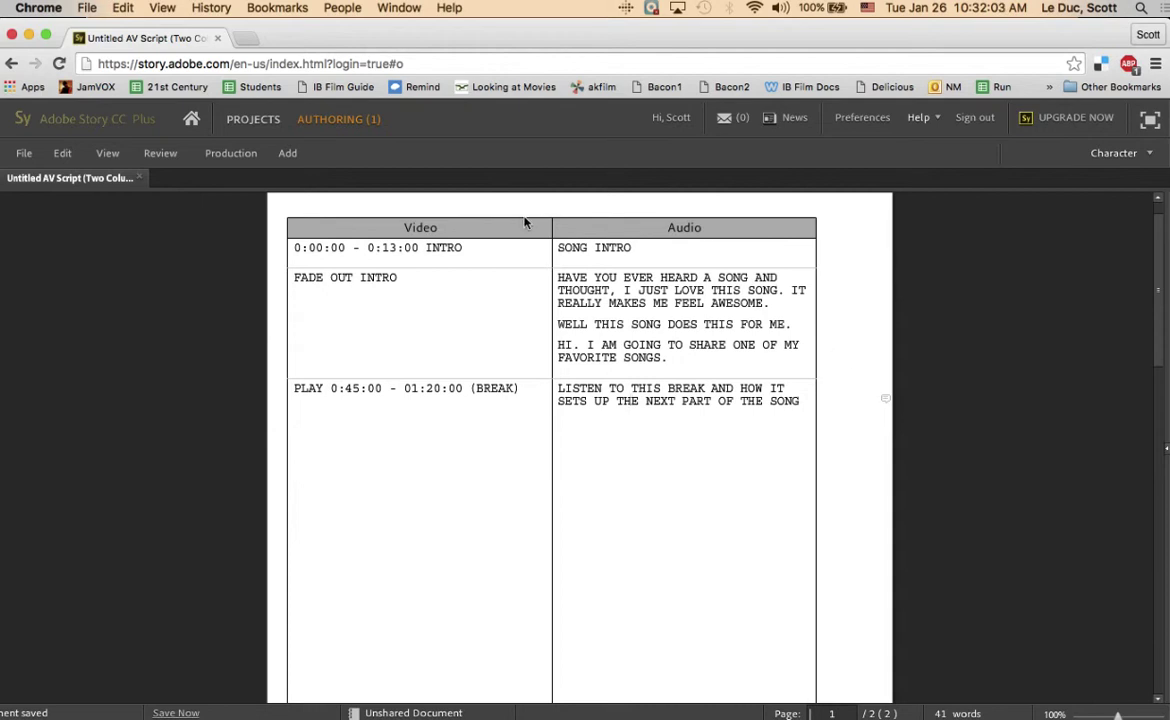
Return from the podcast script to the Sample Project document list.
click(245, 118)
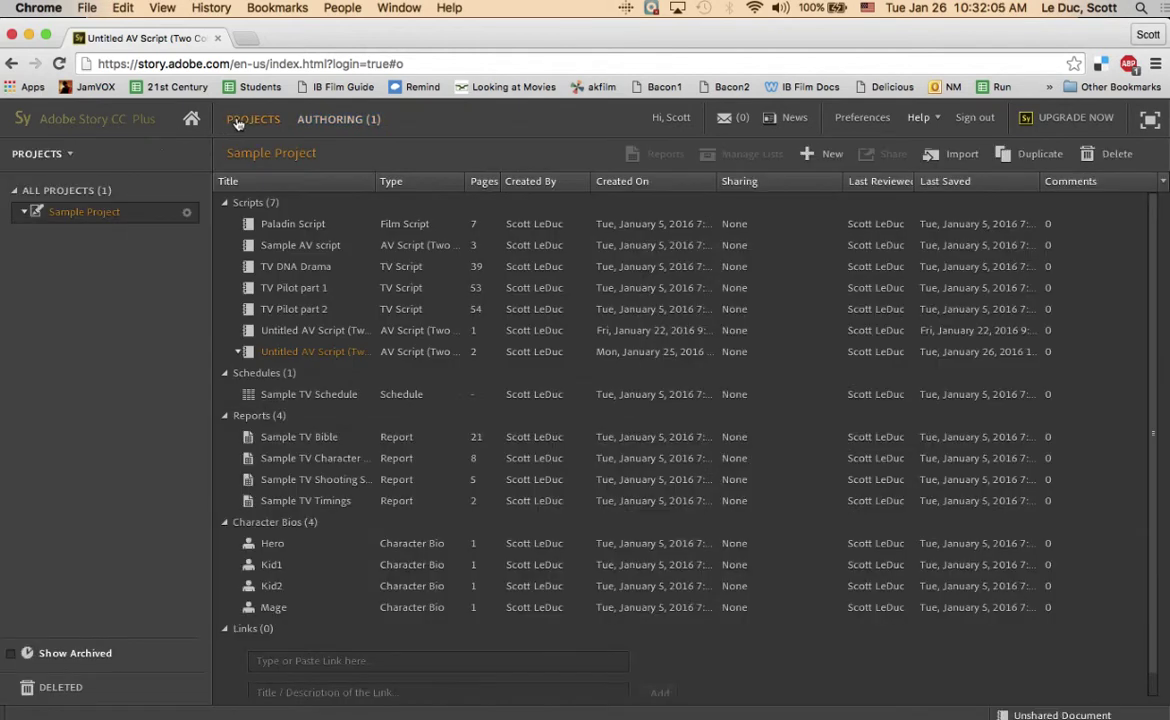
Open the Sample AV script and scroll through its Video/Audio table for the Haiti piece.
click(308, 248)
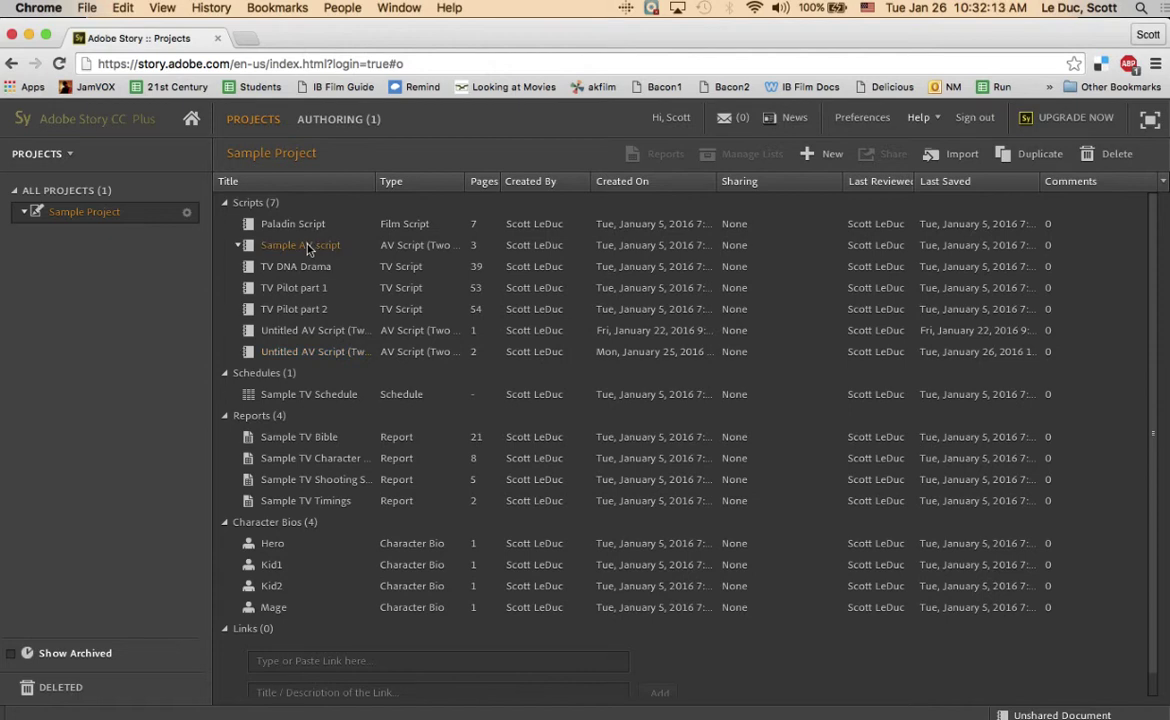
double_click(308, 248)
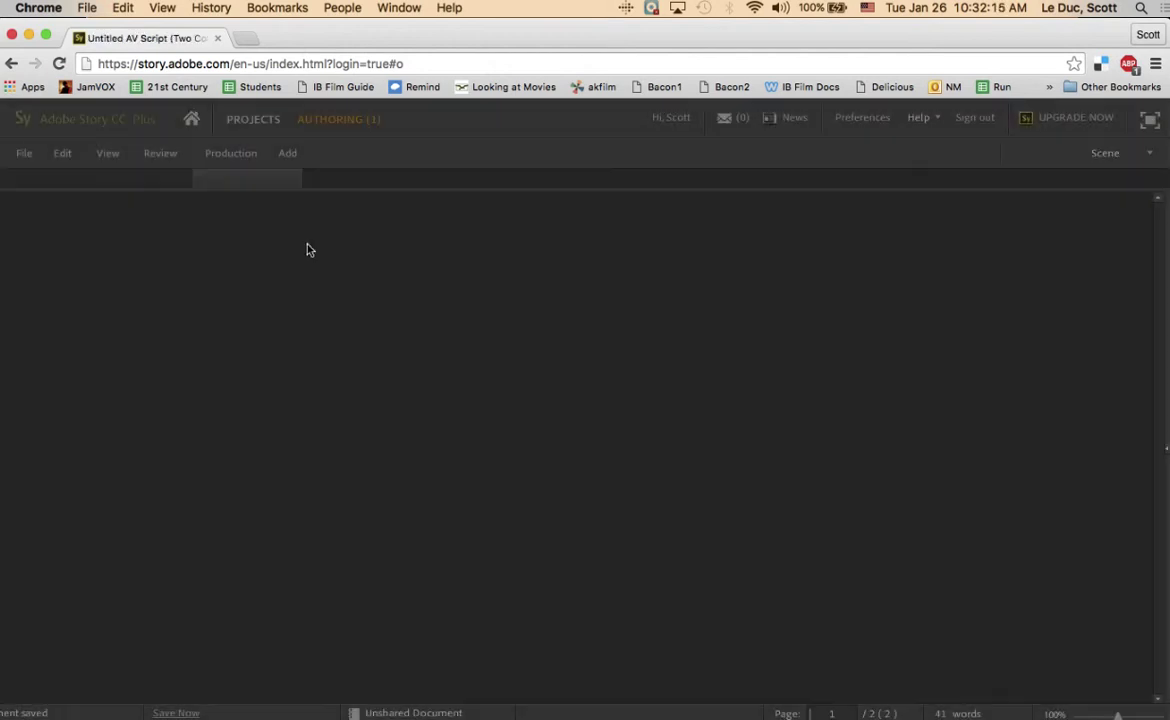
scroll(591, 366, down, 3)
scroll(591, 366, down, 2)
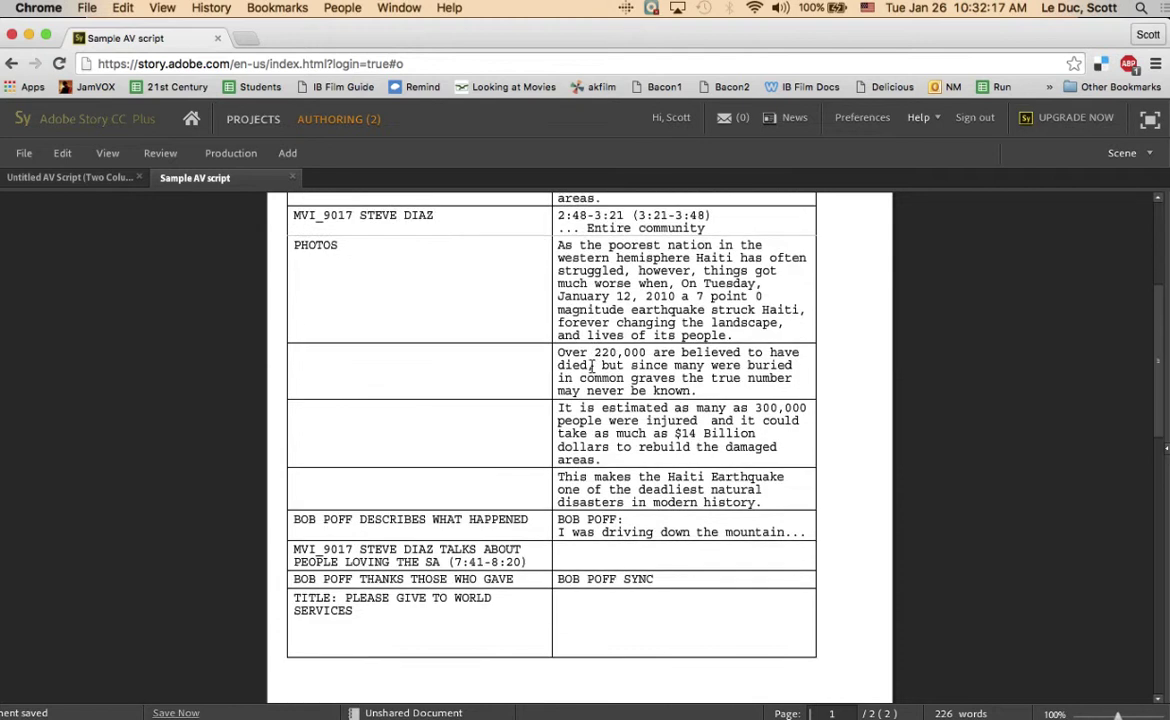
scroll(591, 366, up, 5)
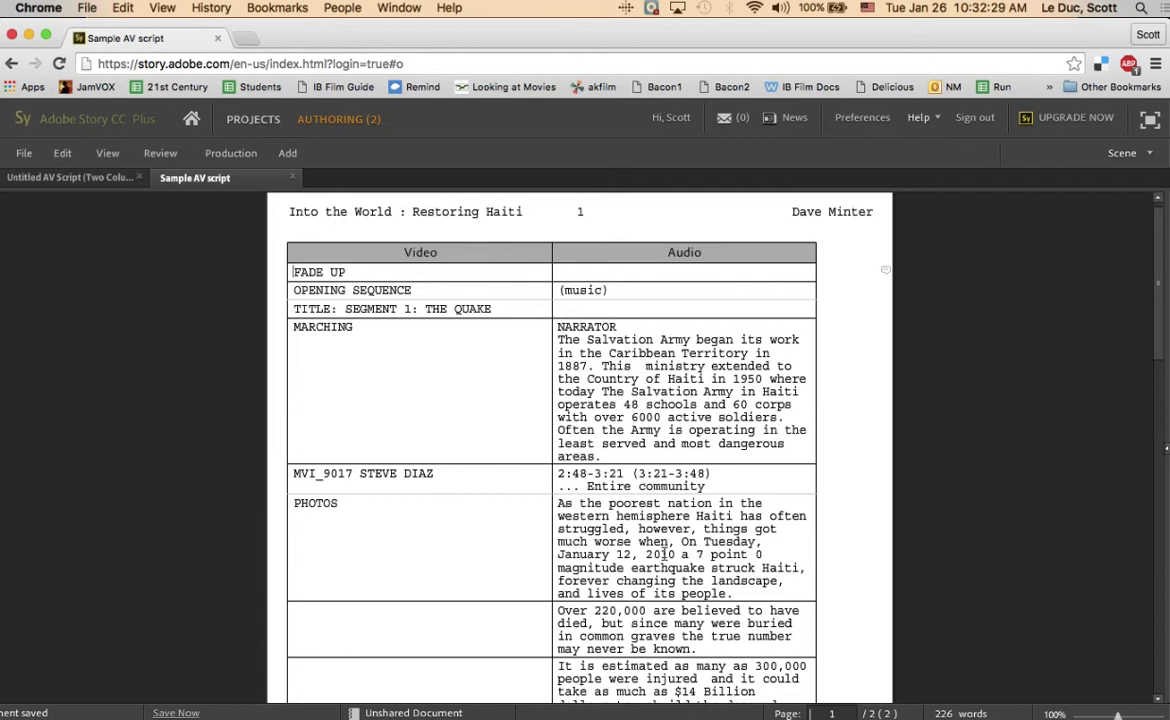
scroll(500, 300, down, 3)
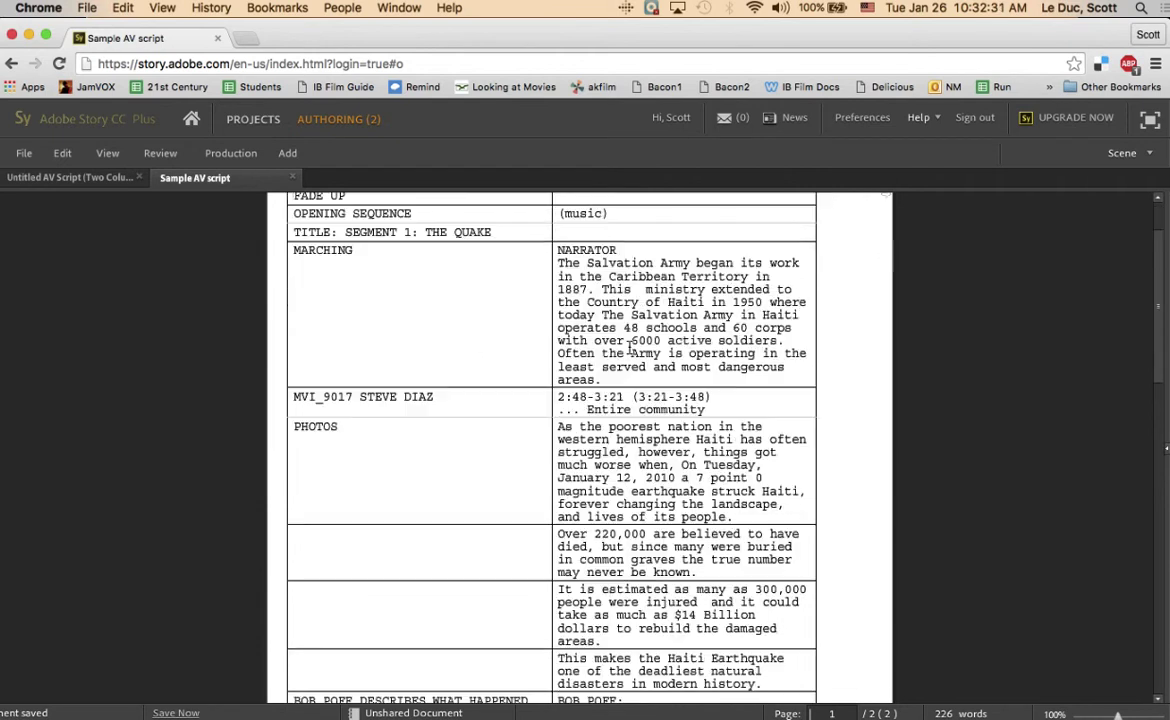
scroll(480, 305, down, 1)
scroll(440, 315, up, 3)
scroll(400, 320, down, 1)
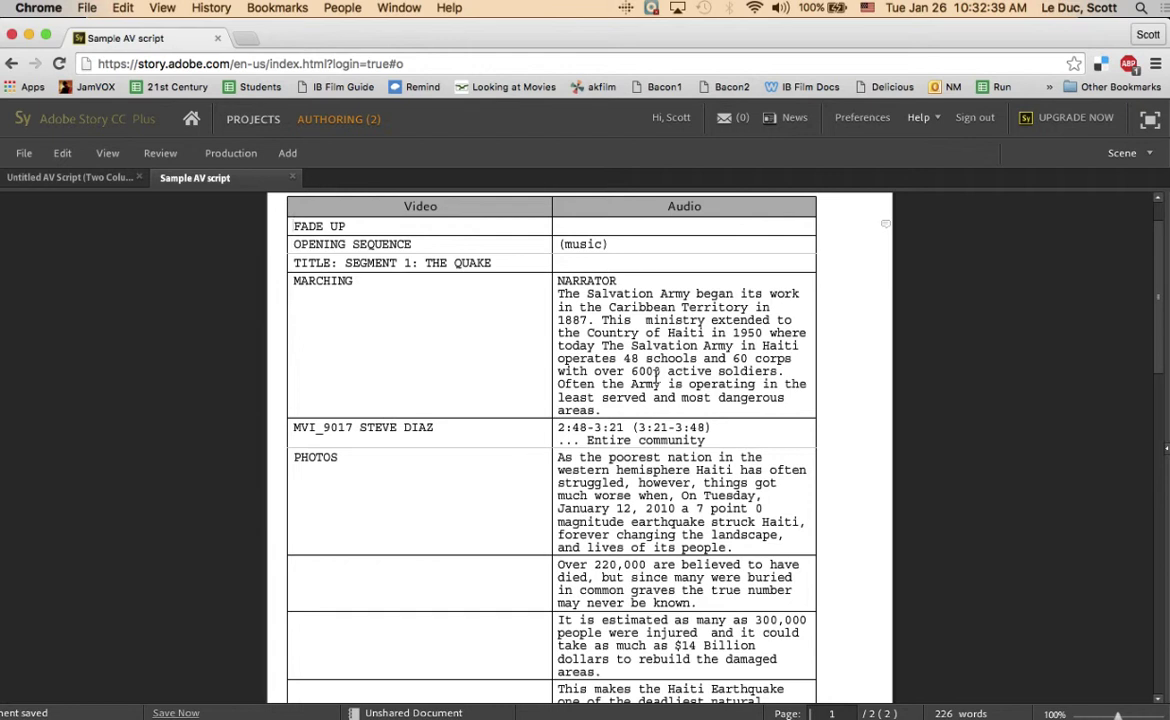
scroll(605, 440, up, 1)
scroll(640, 470, up, 1)
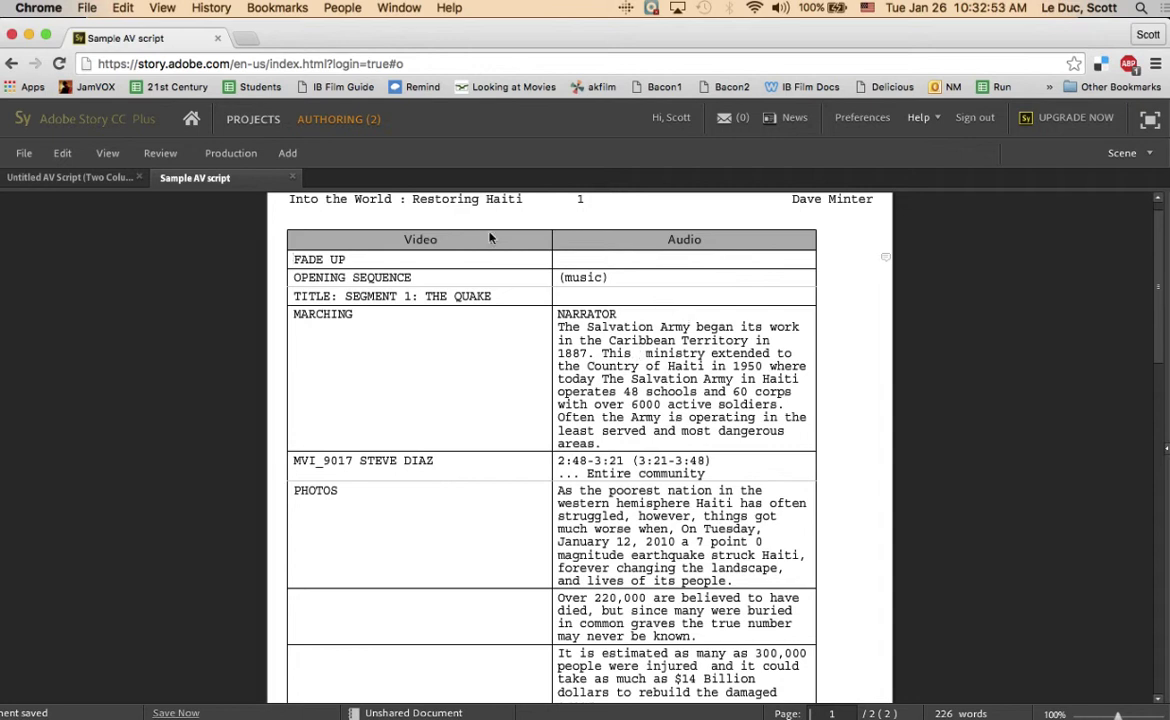
Create a new AV Script (Two Columns) document titled 'Sample'.
click(256, 120)
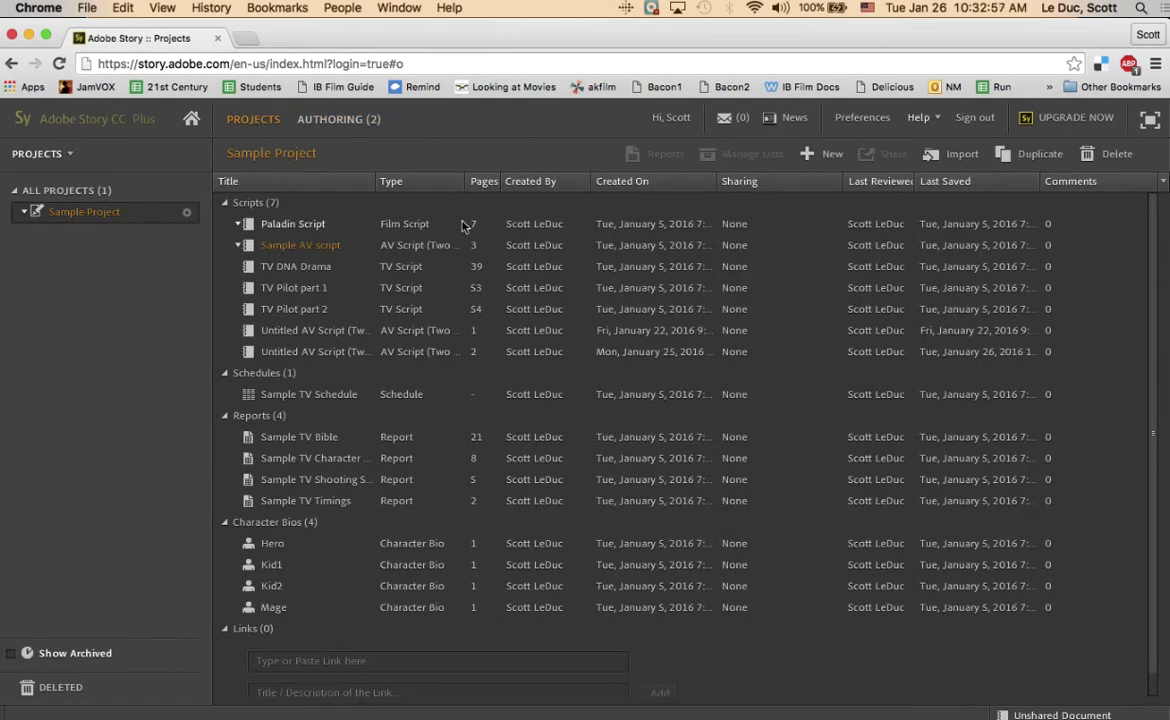
click(821, 157)
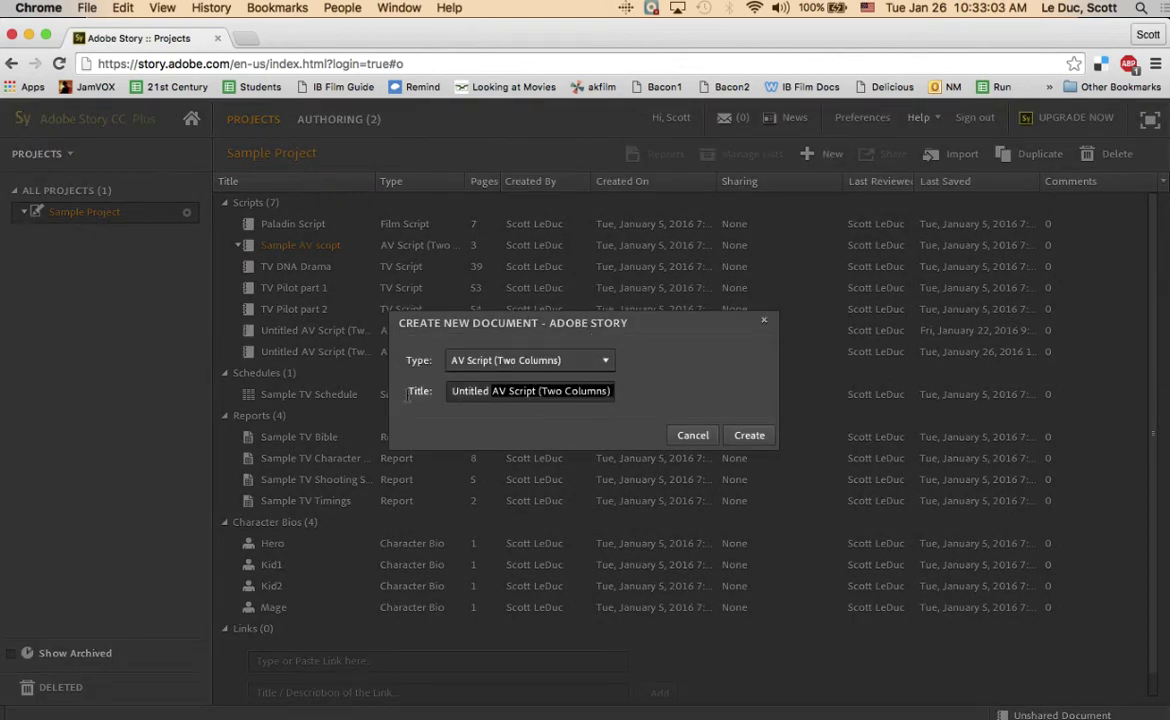
key(BackSpace)
text(Sample)
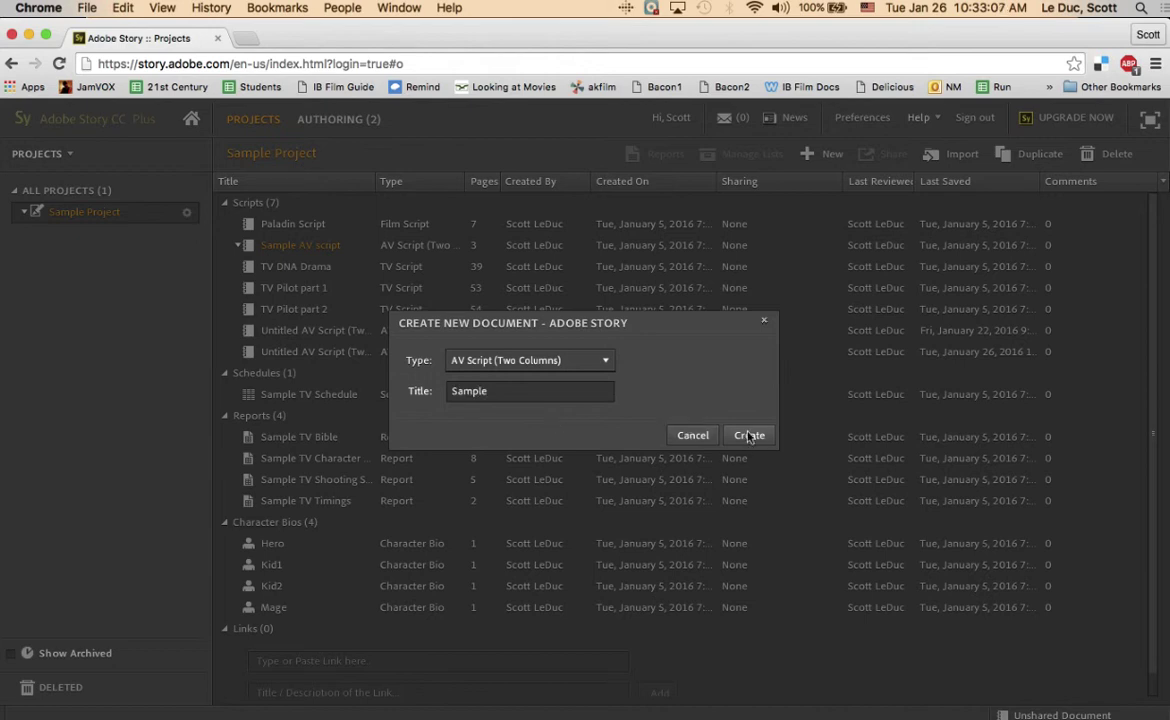
click(749, 435)
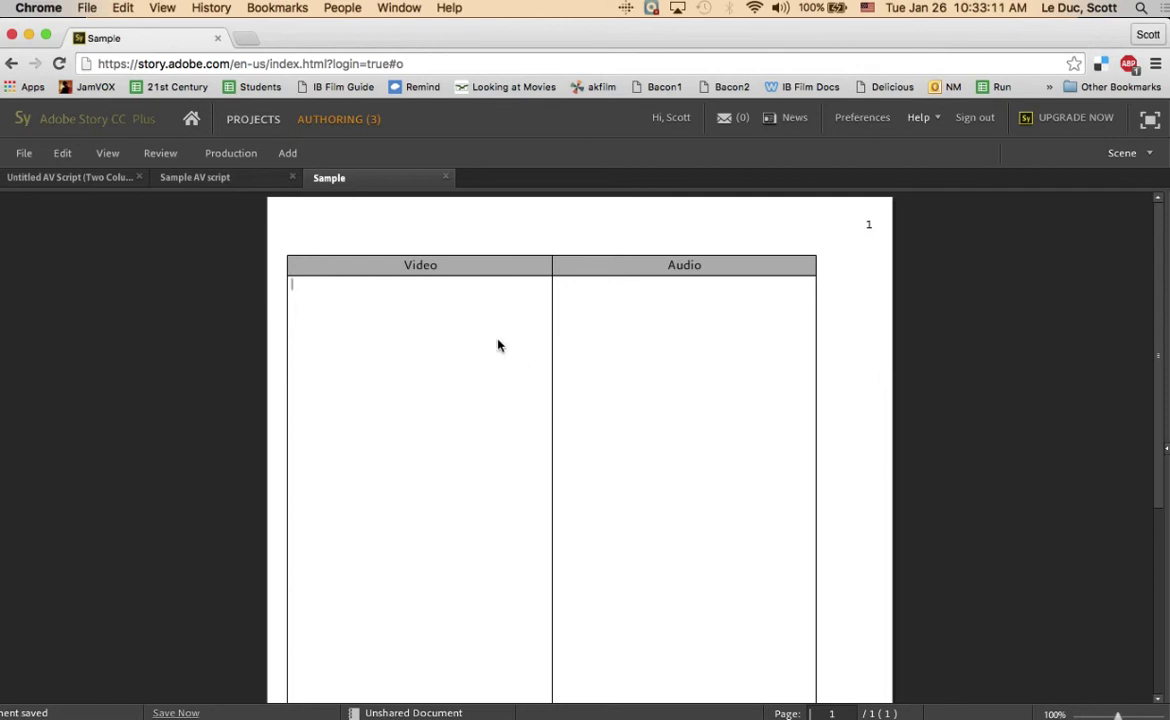
Type 'Hi!' in the first Audio cell, then delete it to leave the cell empty.
click(572, 292)
text(Hi!)
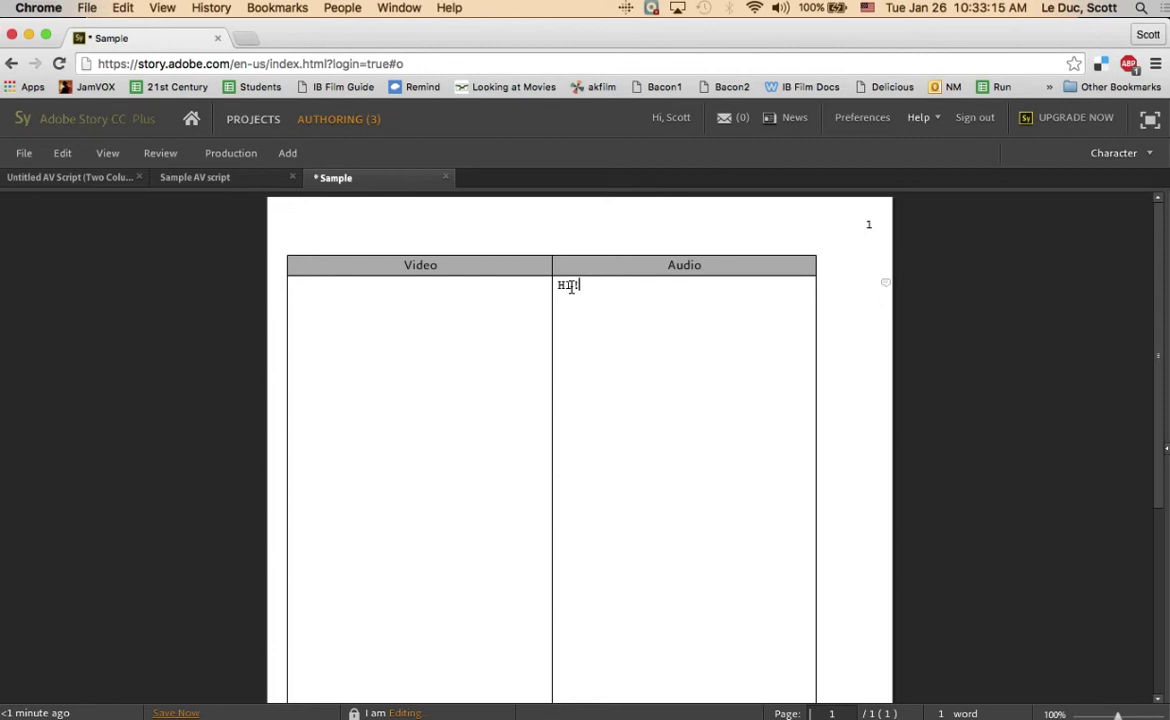
click(390, 292)
click(580, 290)
key(BackSpace)
key(BackSpace)
key(BackSpace)
Enter the timestamp 0:00:00 - 0:13:00 in the first Video cell.
click(321, 290)
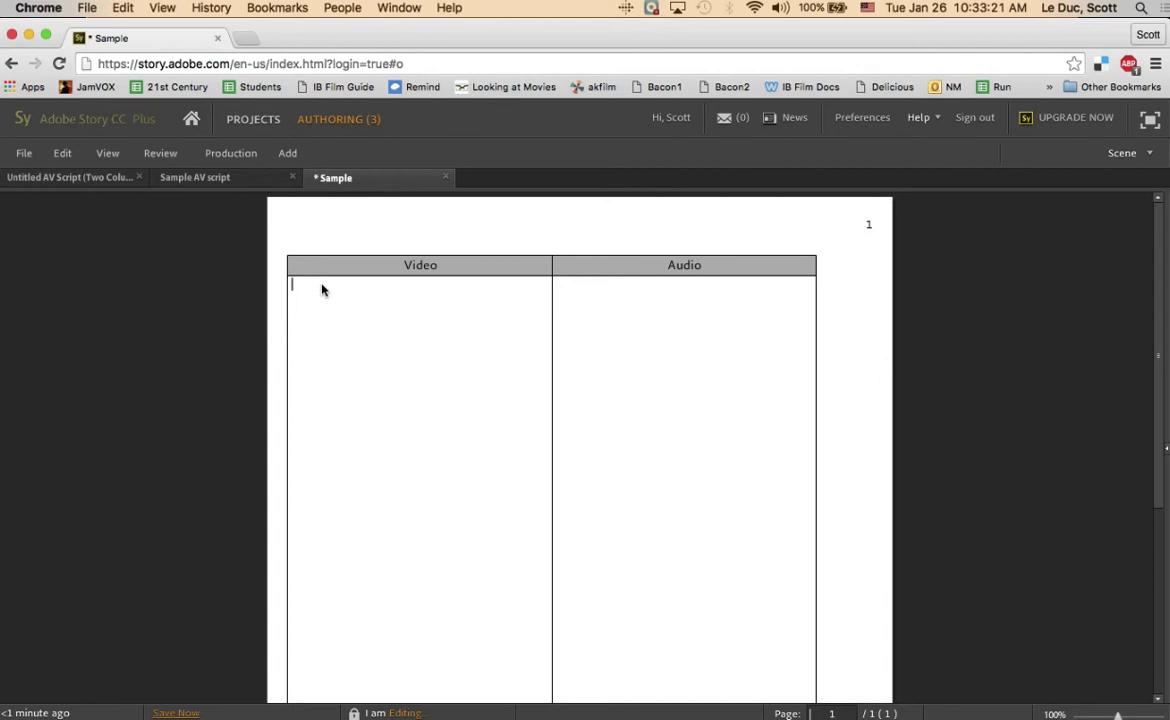
text(0)
text())
text(0)
text(:)
text(0)
text(0)
click(379, 287)
text(- 0)
text(:13:)
text(00)
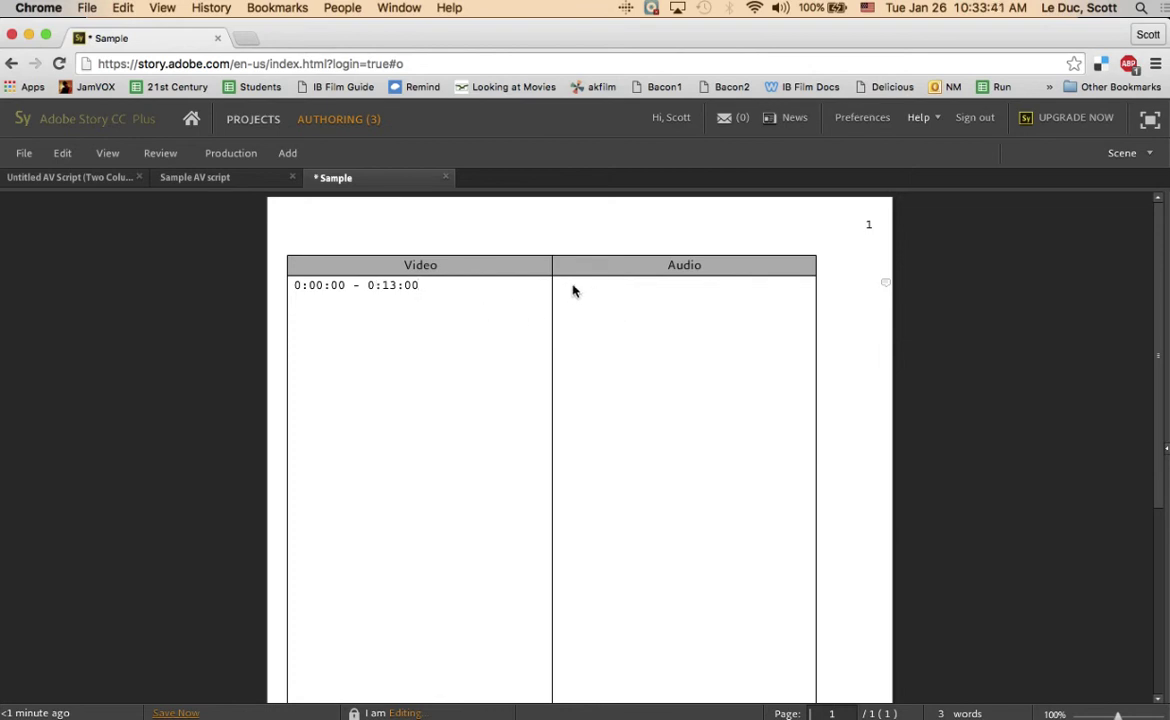
Add a scene row with 'HI! I AM...' narration in Audio, then another empty row.
click(567, 305)
click(288, 155)
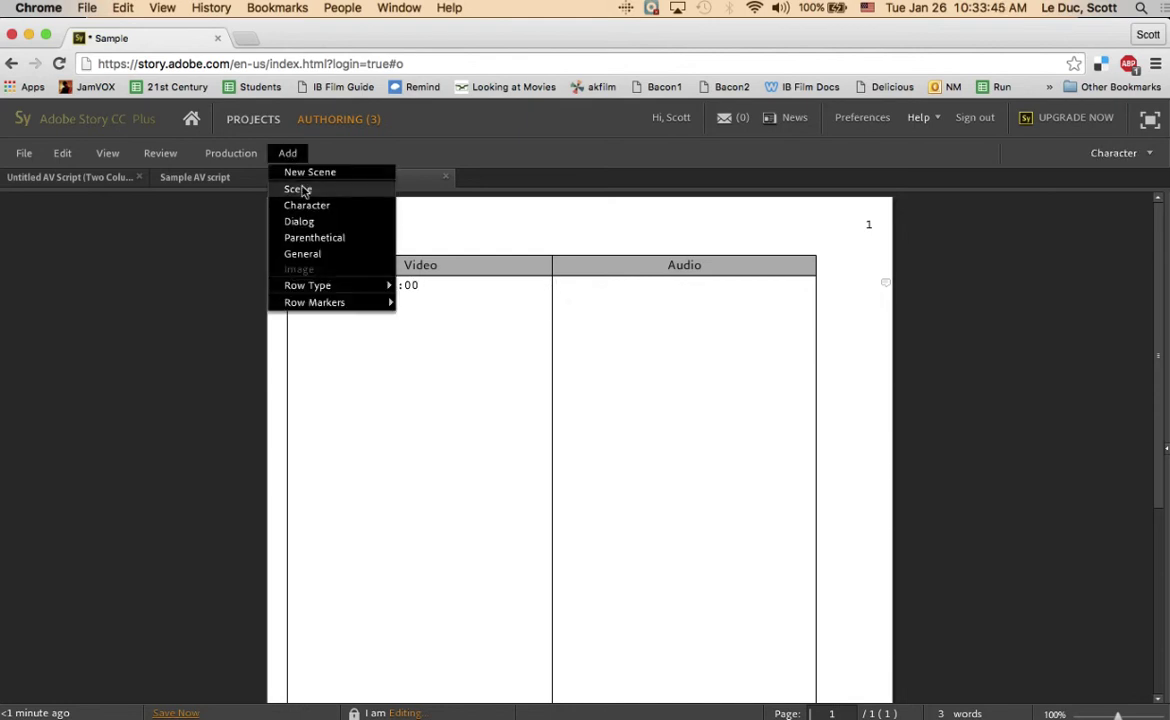
click(300, 189)
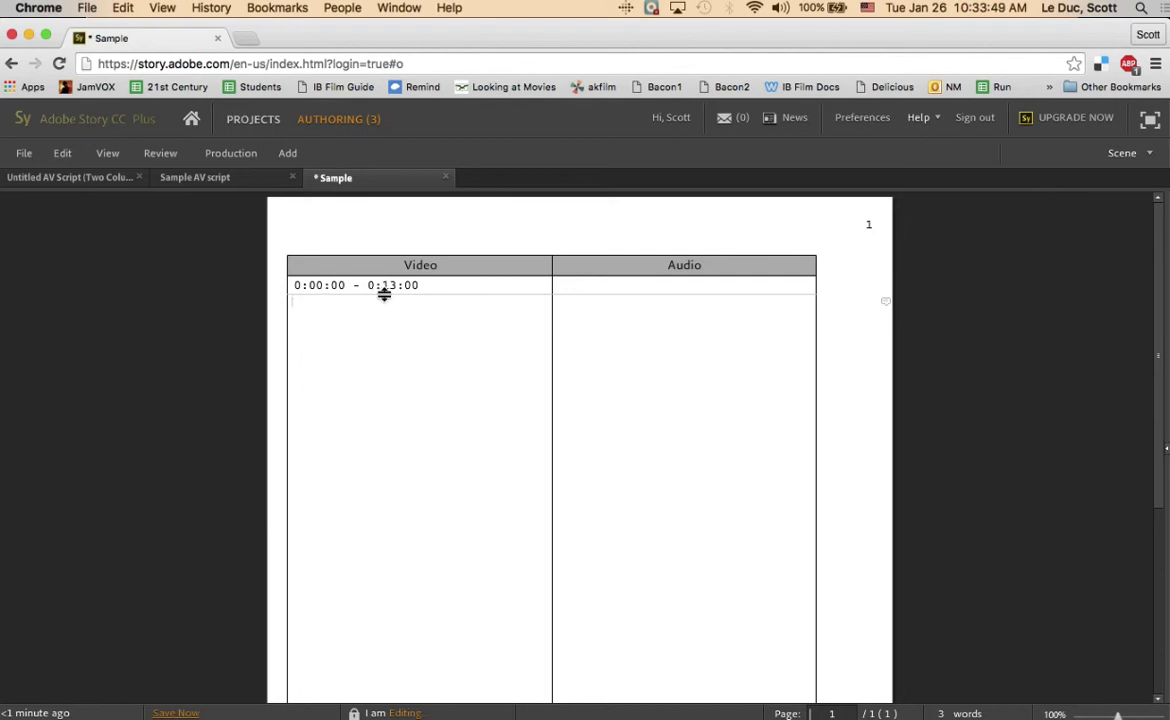
click(606, 319)
text(HI!)
text( I AM)
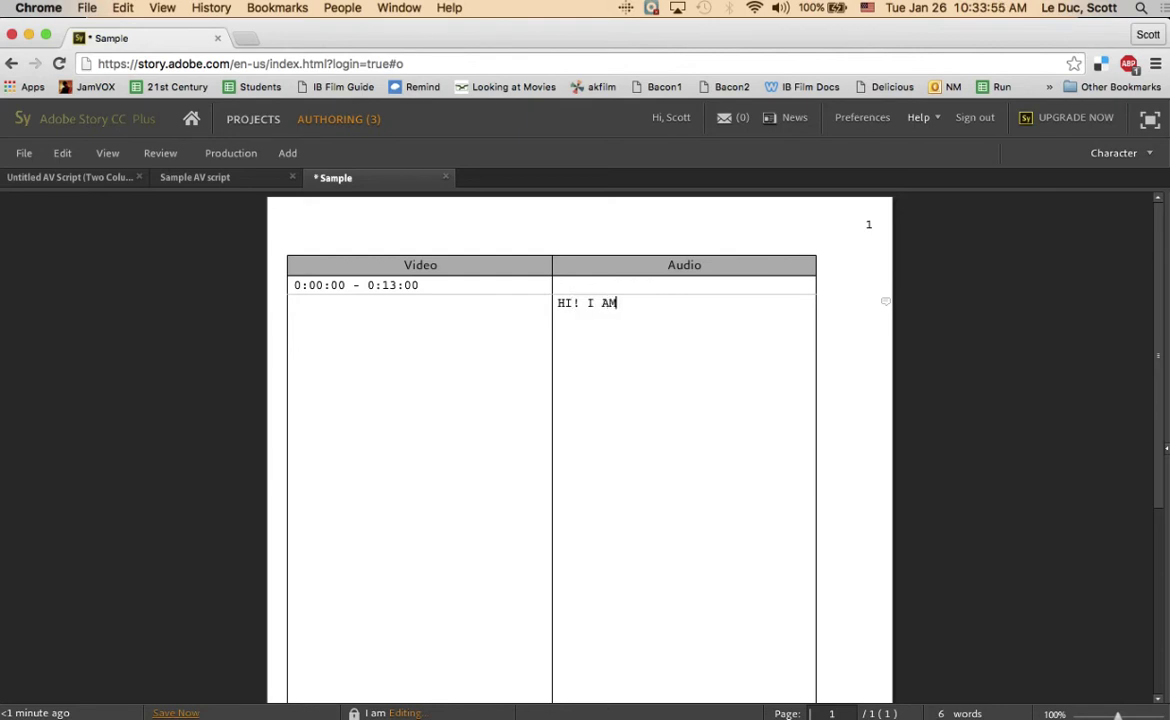
text(...)
click(287, 153)
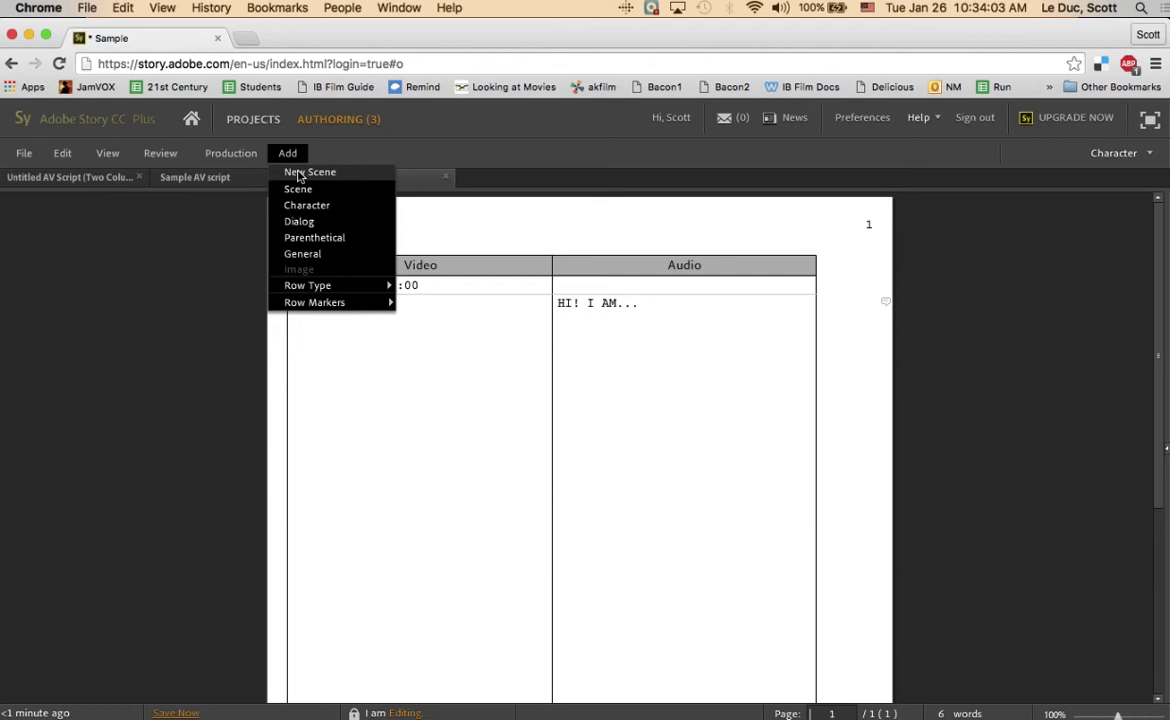
click(298, 174)
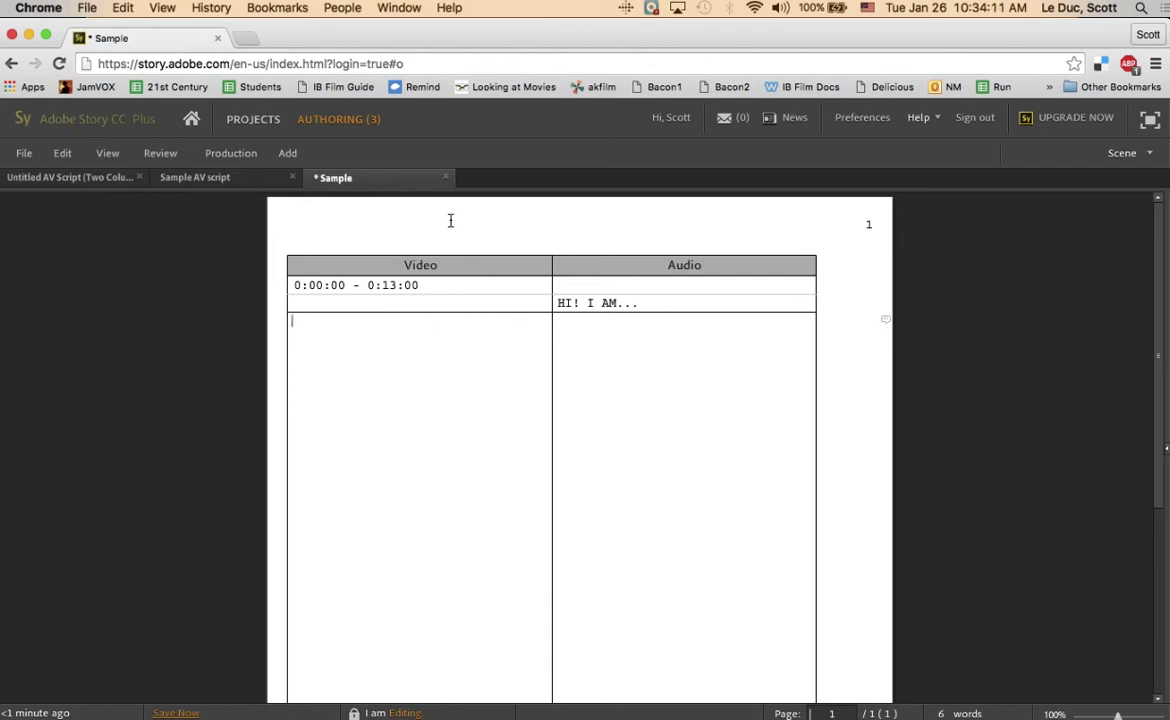
Close the Sample script without saving, then close the Sample AV script.
click(445, 177)
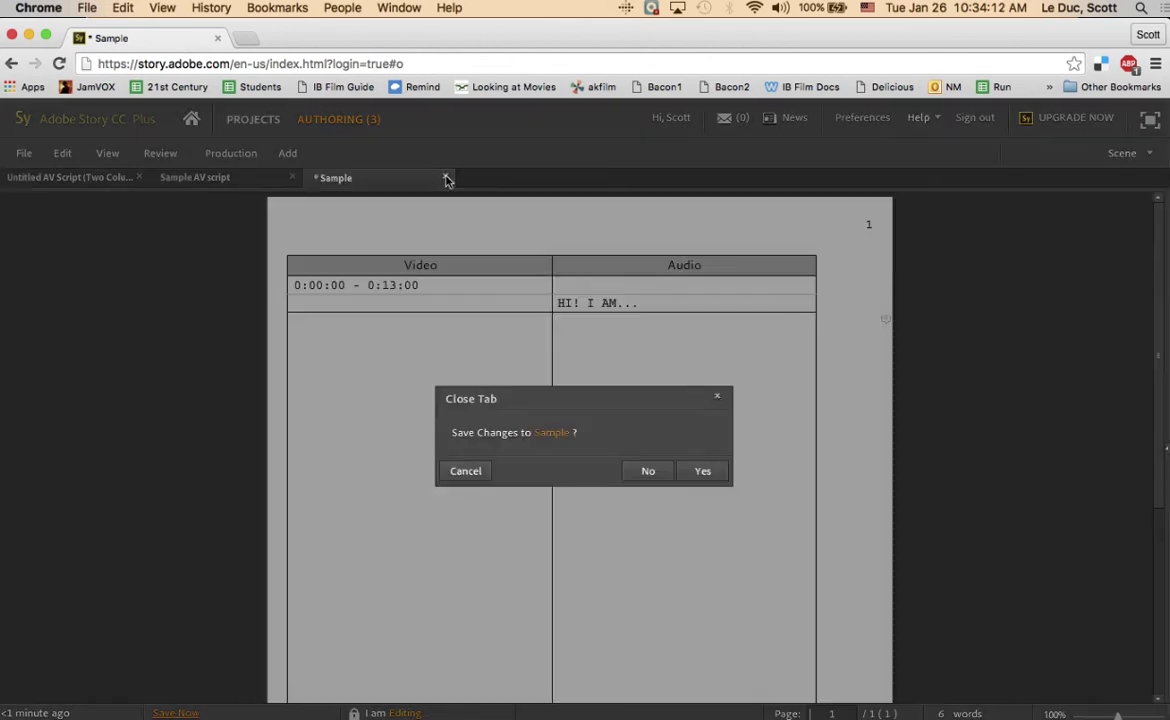
click(465, 471)
click(447, 179)
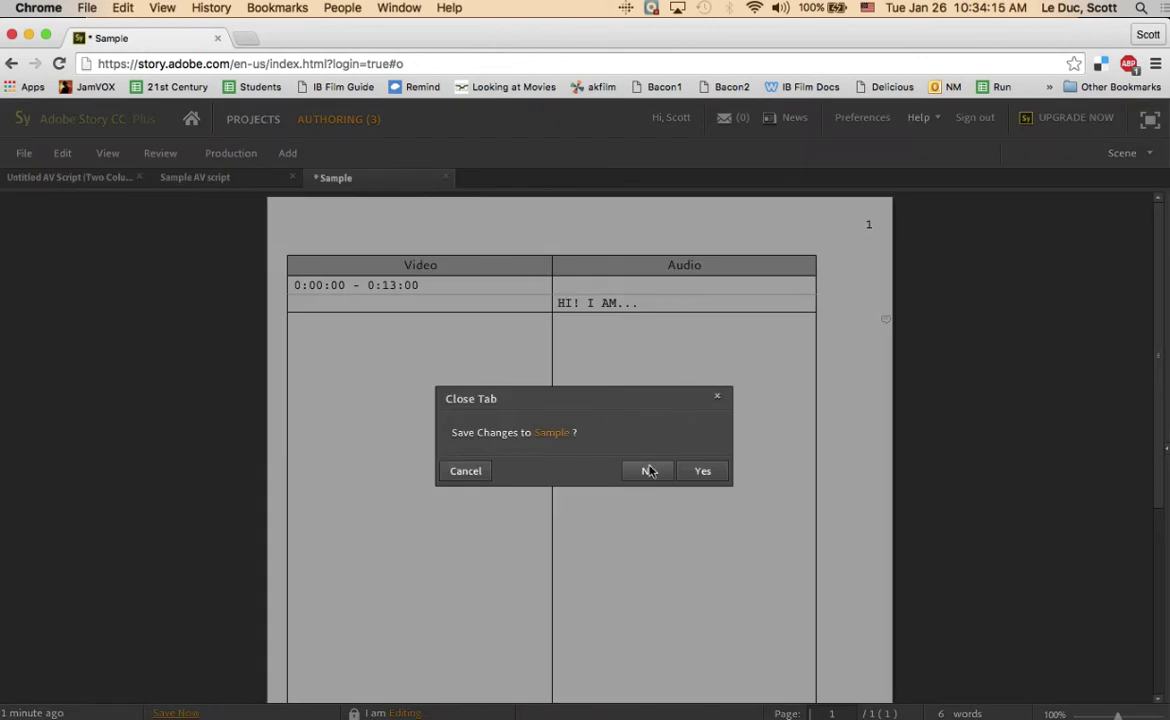
click(649, 471)
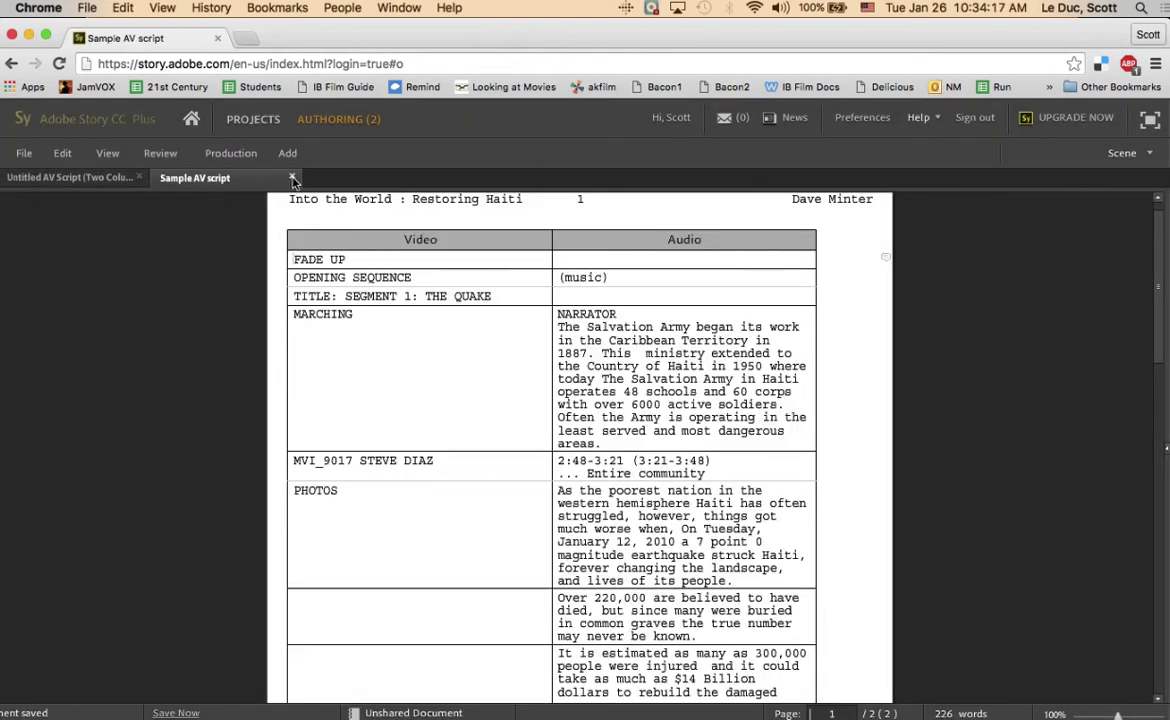
click(292, 178)
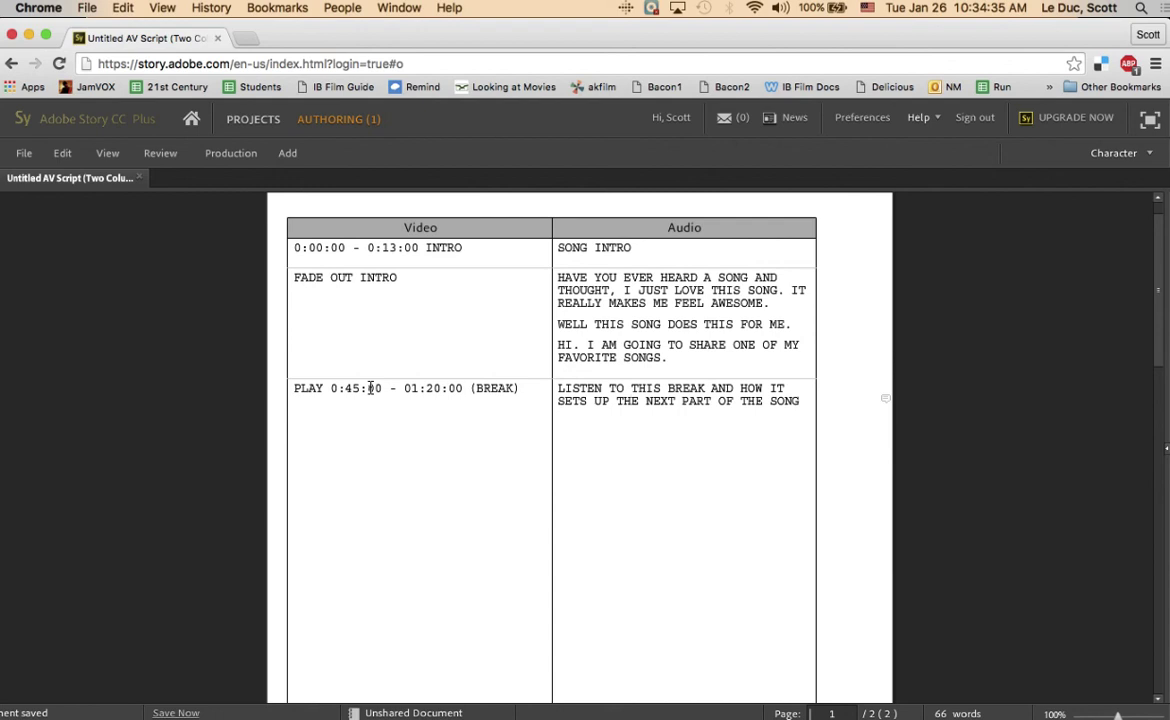
click(631, 401)
click(25, 153)
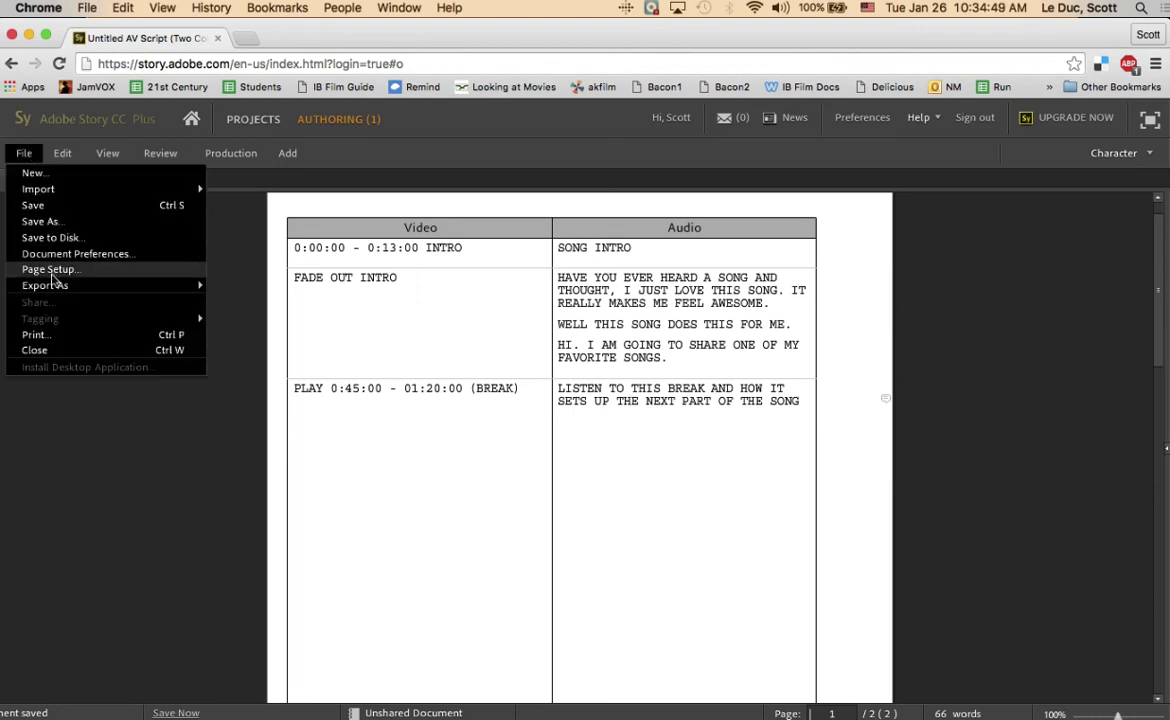
mouse_move(46, 285)
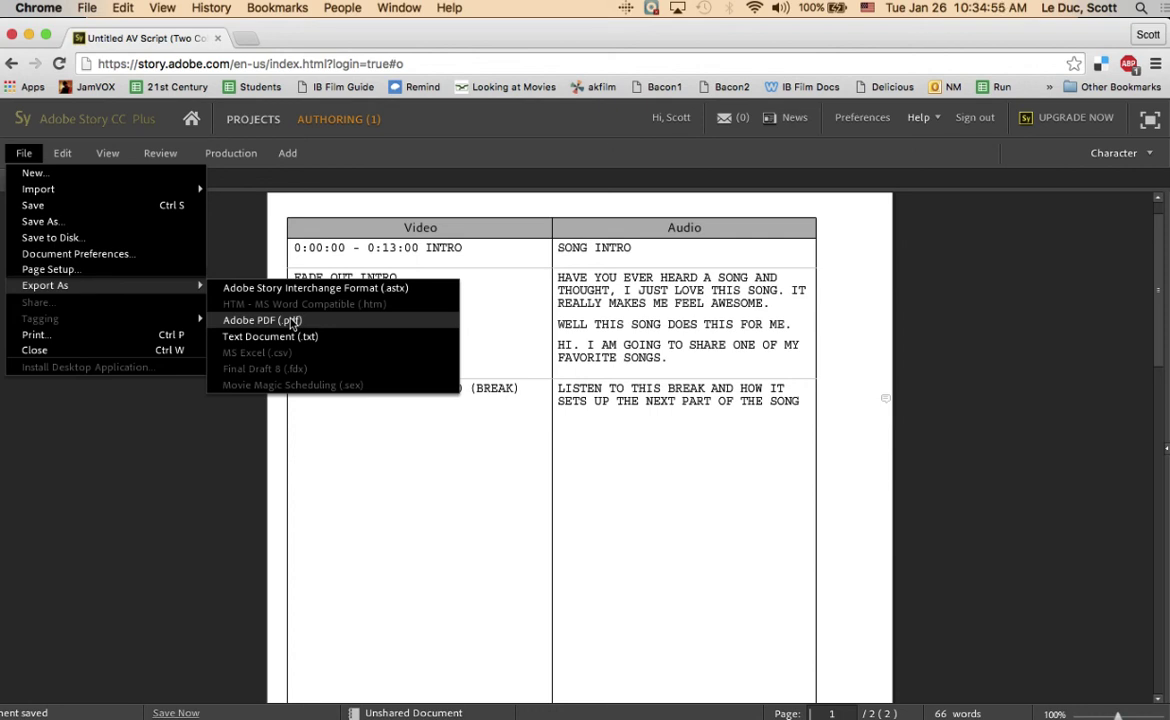
click(717, 400)
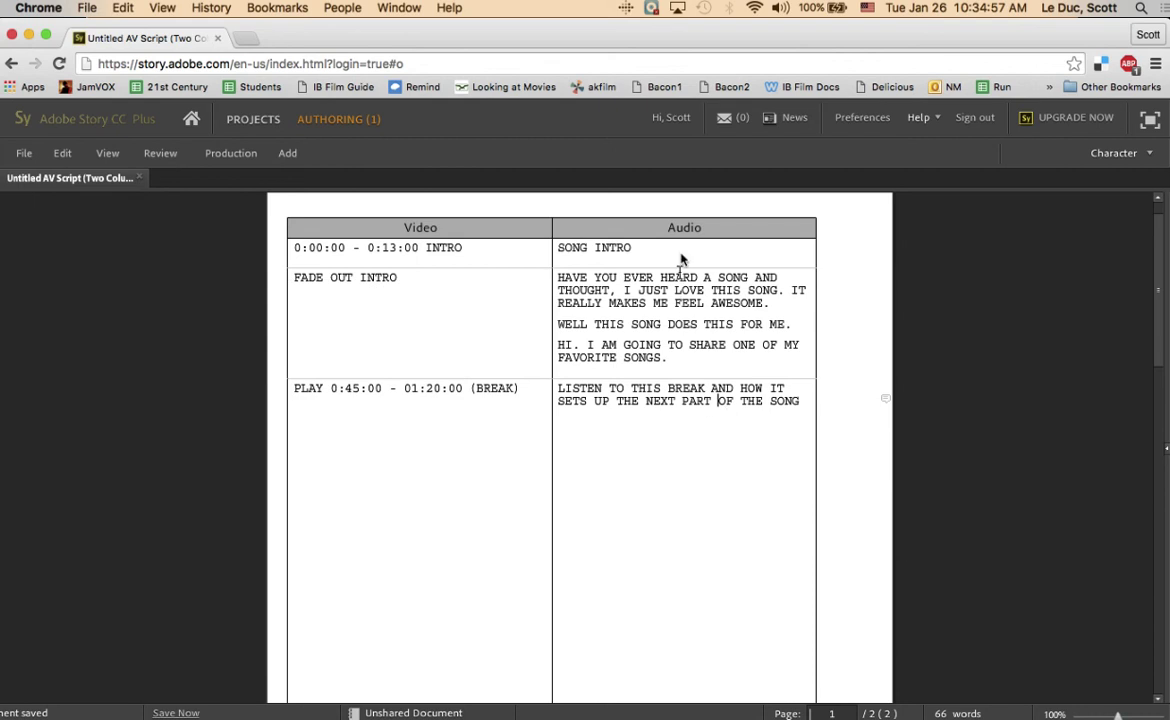